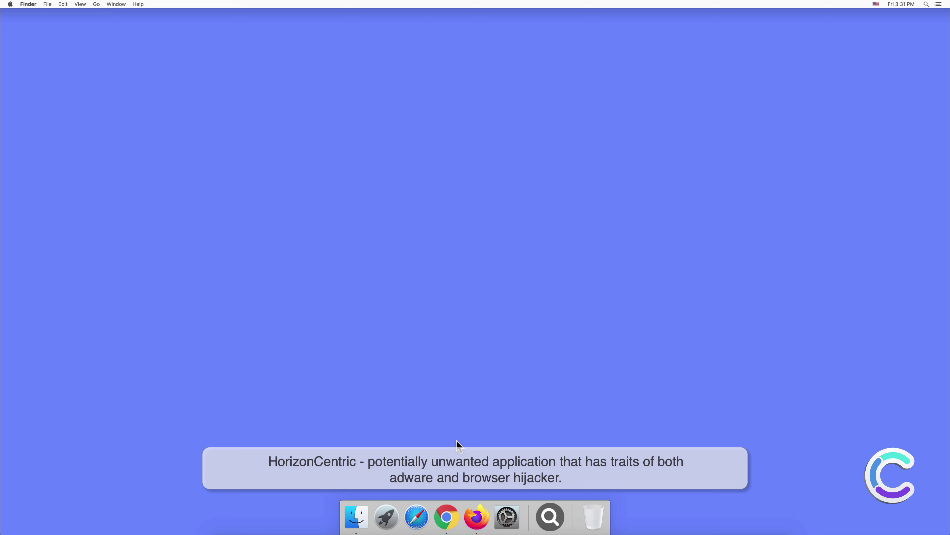
- Browse the Applications folder, then launch Safari and view the HorizonCentric extension in Preferences
left_click(355, 517)
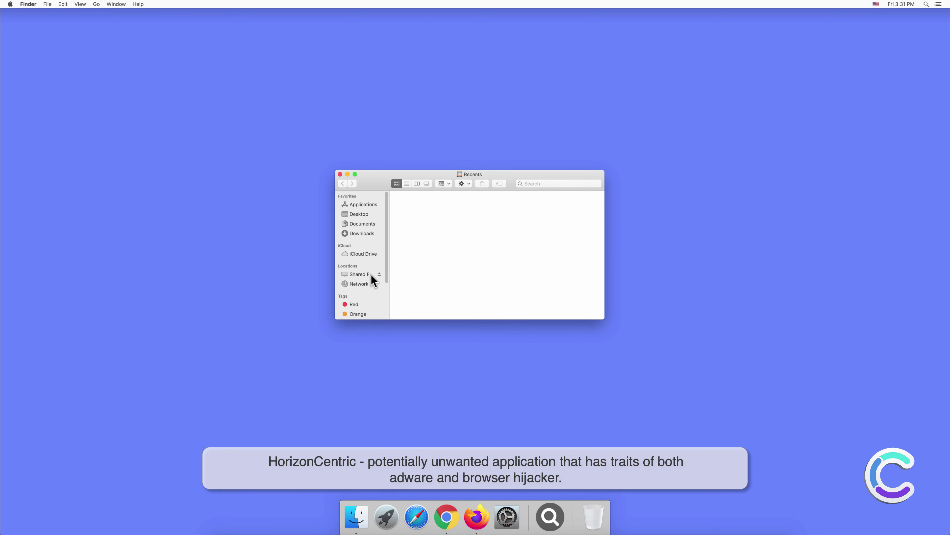
left_click(358, 205)
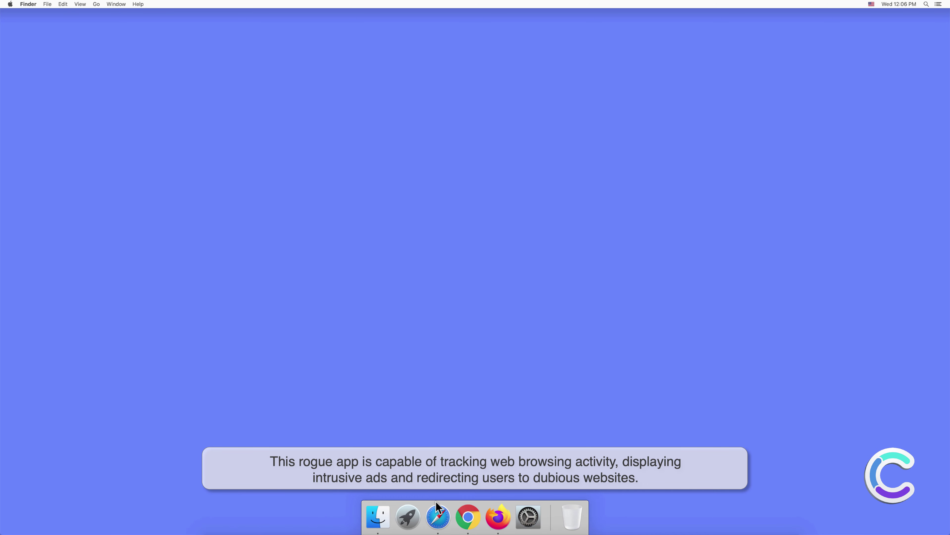
left_click(438, 516)
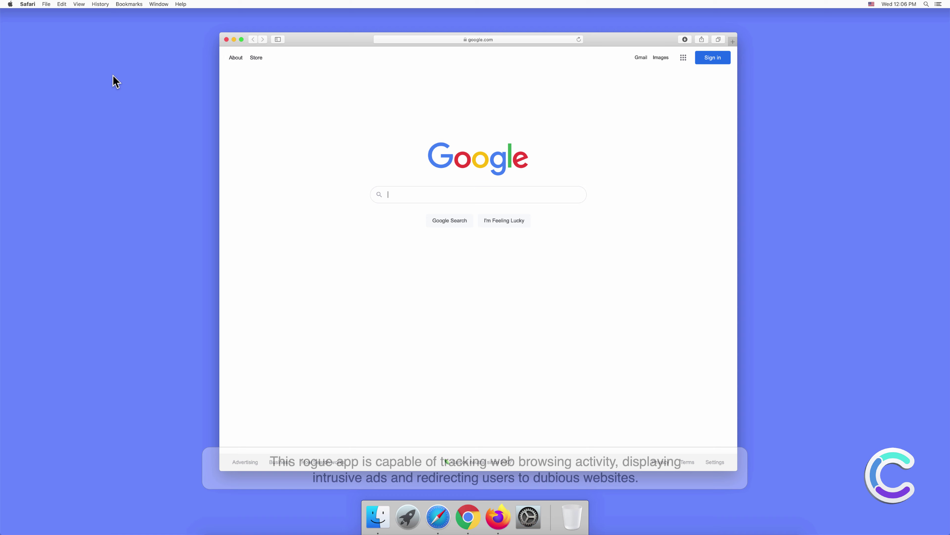
left_click(28, 5)
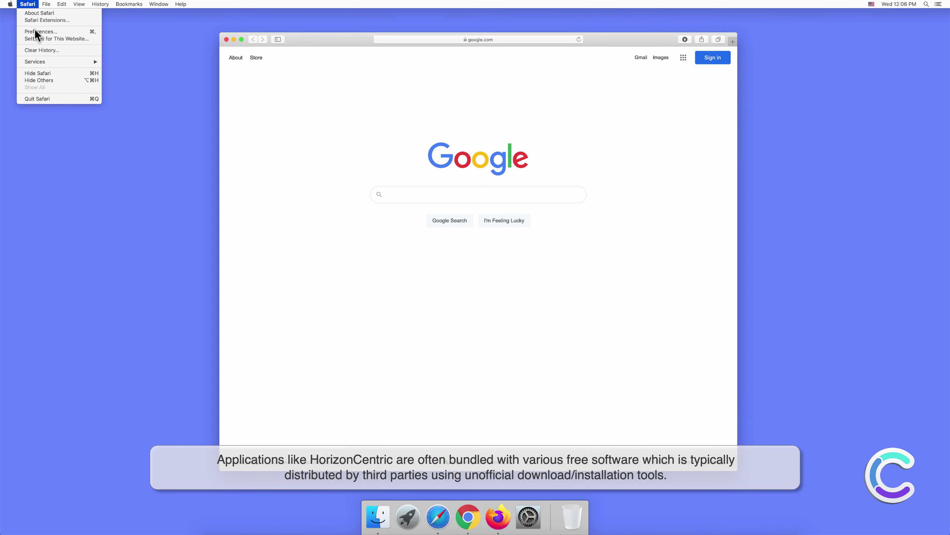
left_click(35, 32)
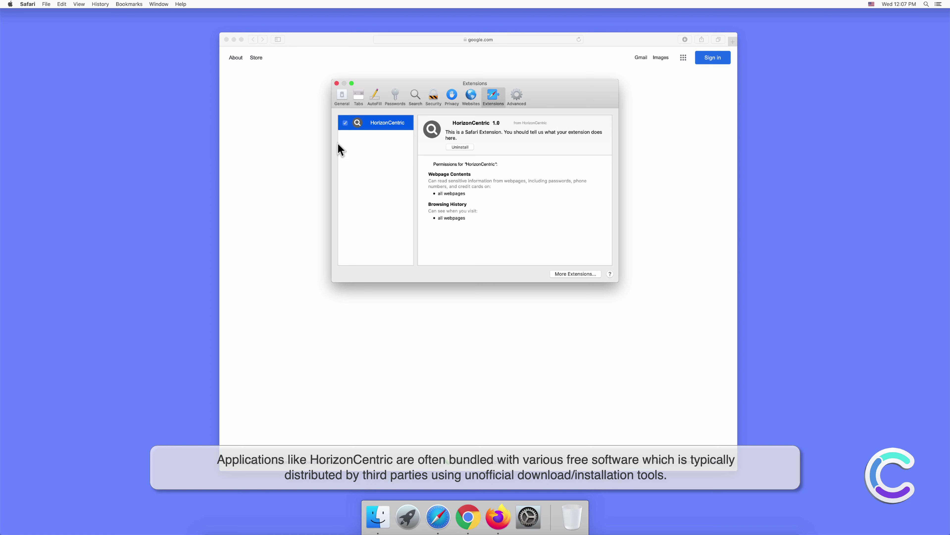
- Search for 'search engine test' from Safari's address bar
left_click(337, 84)
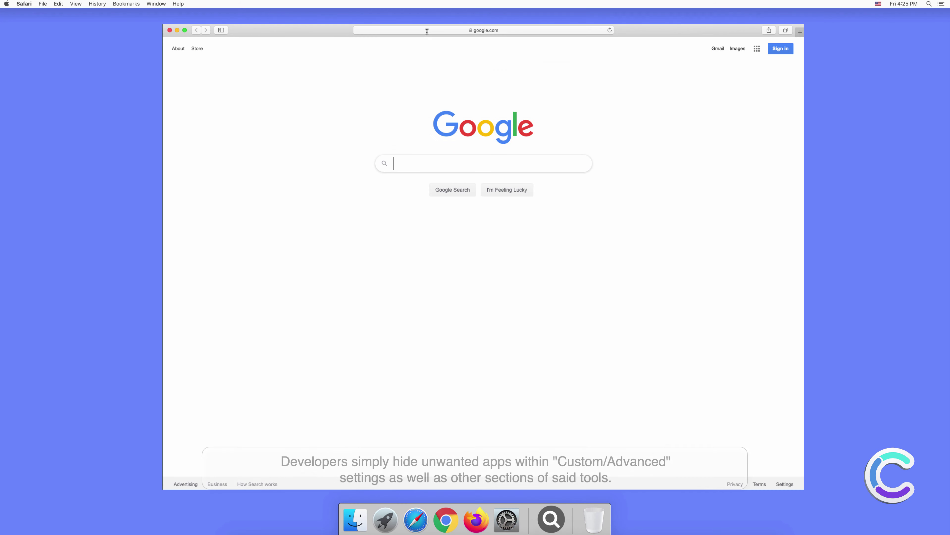
left_click(427, 31)
type("search e")
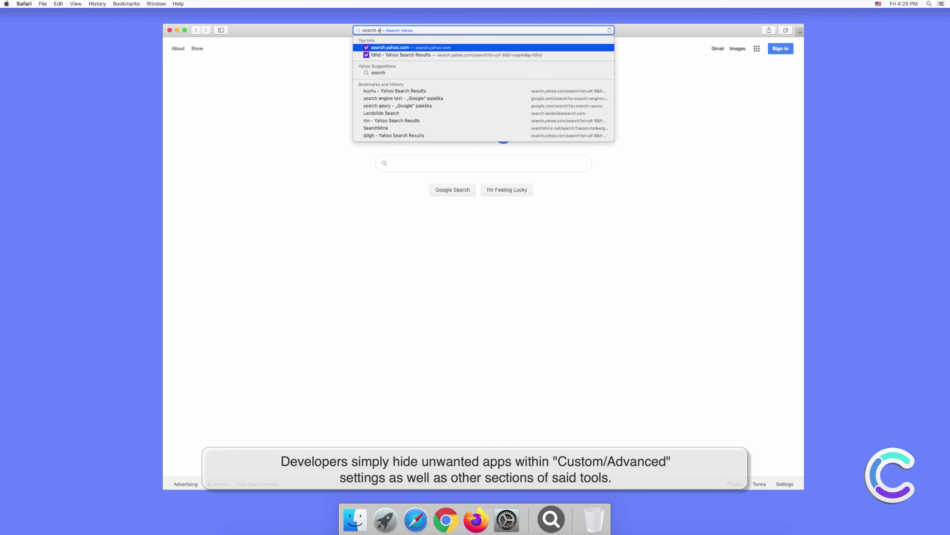
type("ngine test")
key("Return")
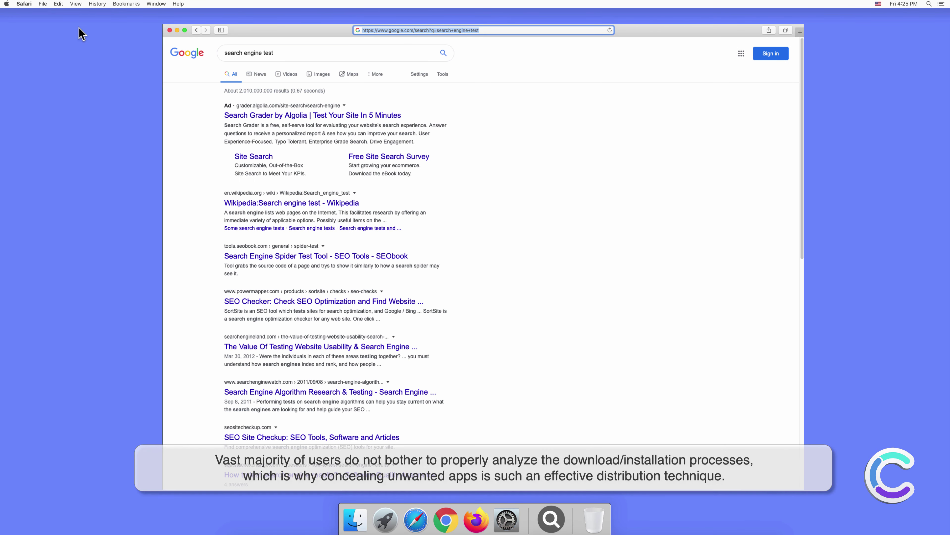
- Set Yahoo as Safari's default search engine in Preferences
left_click(25, 5)
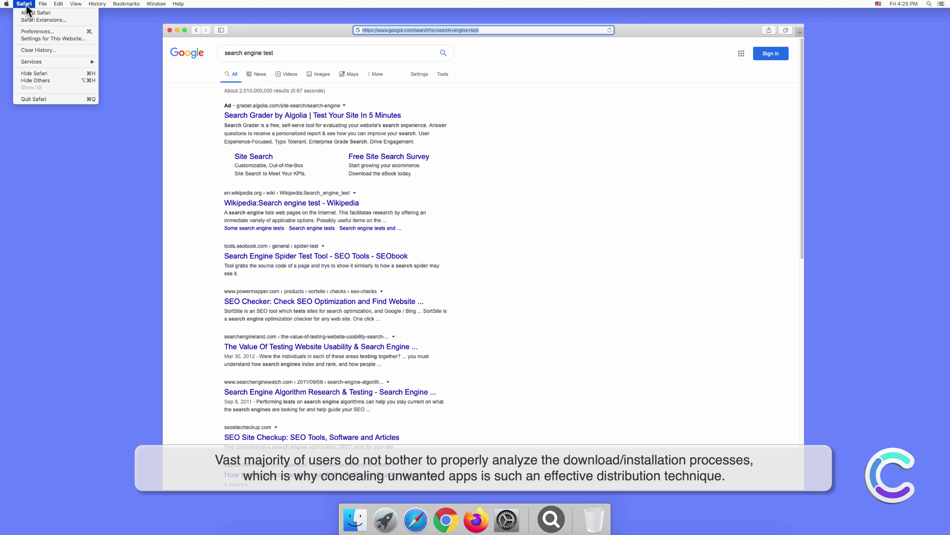
left_click(37, 30)
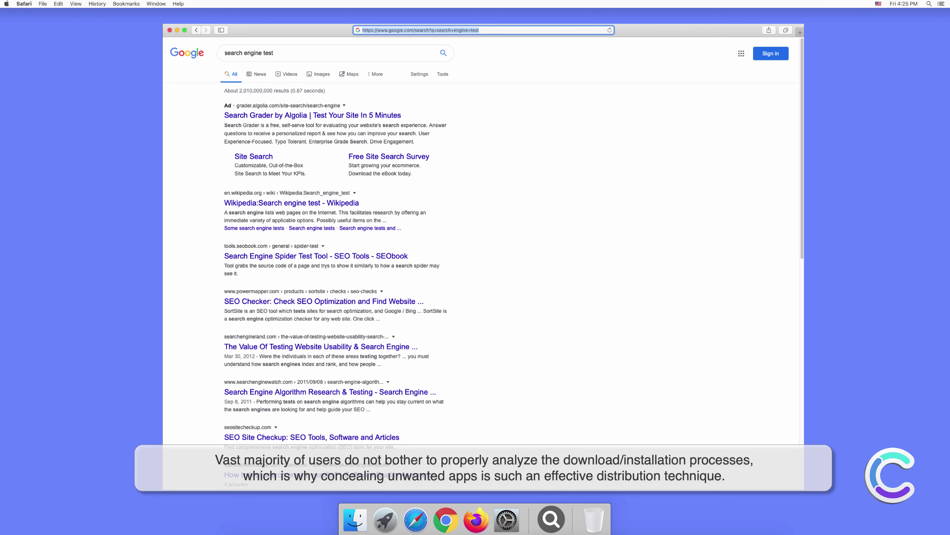
left_click(582, 190)
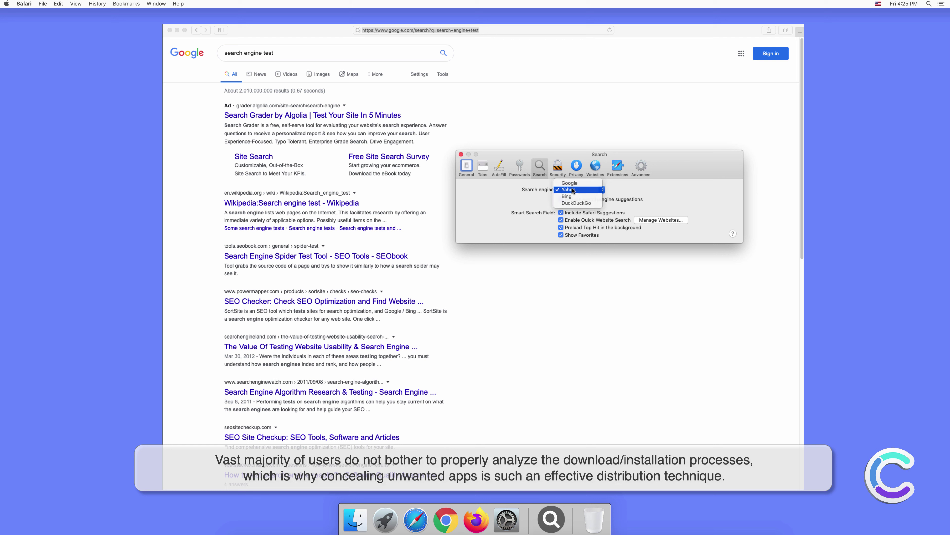
left_click(573, 190)
left_click(461, 155)
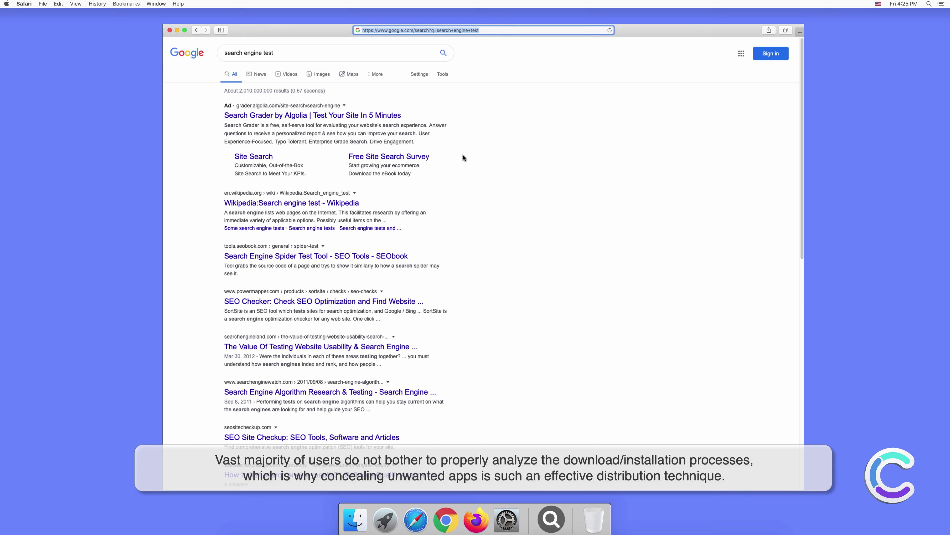
- Open a new tab and search for 'testing search engine'
left_click(799, 29)
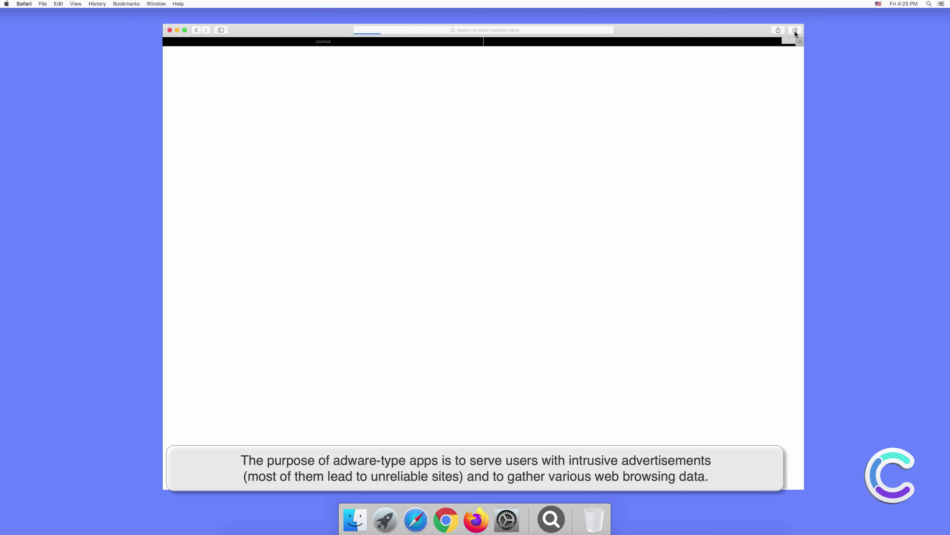
left_click(532, 30)
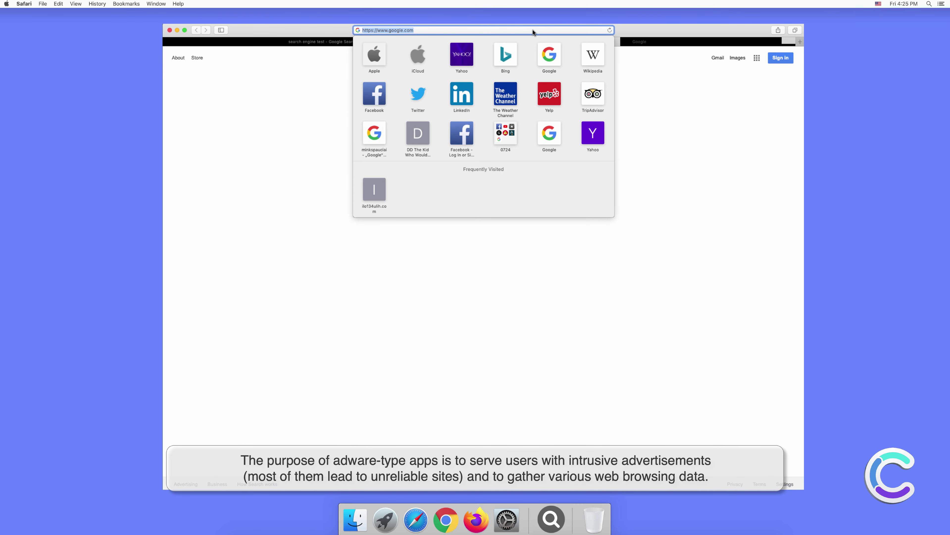
type("testing")
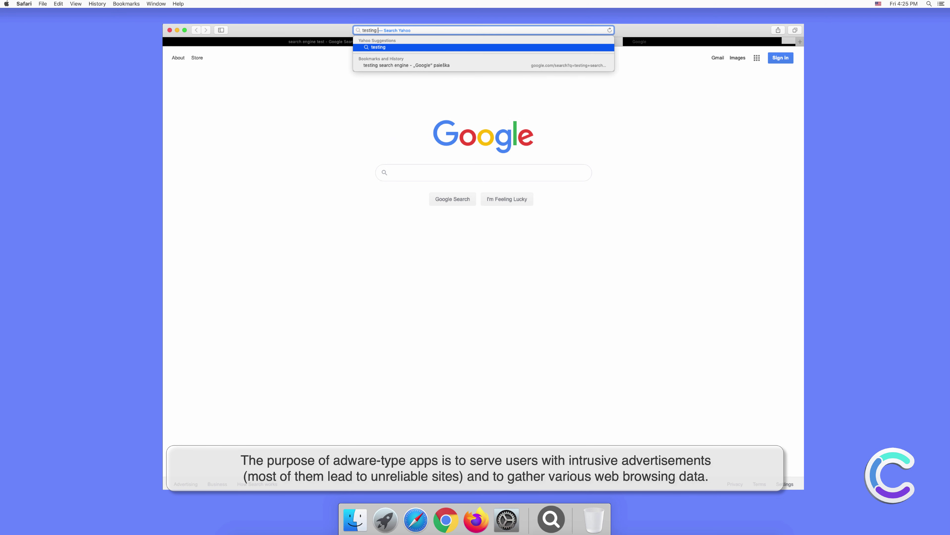
type(" searr")
key("BackSpace")
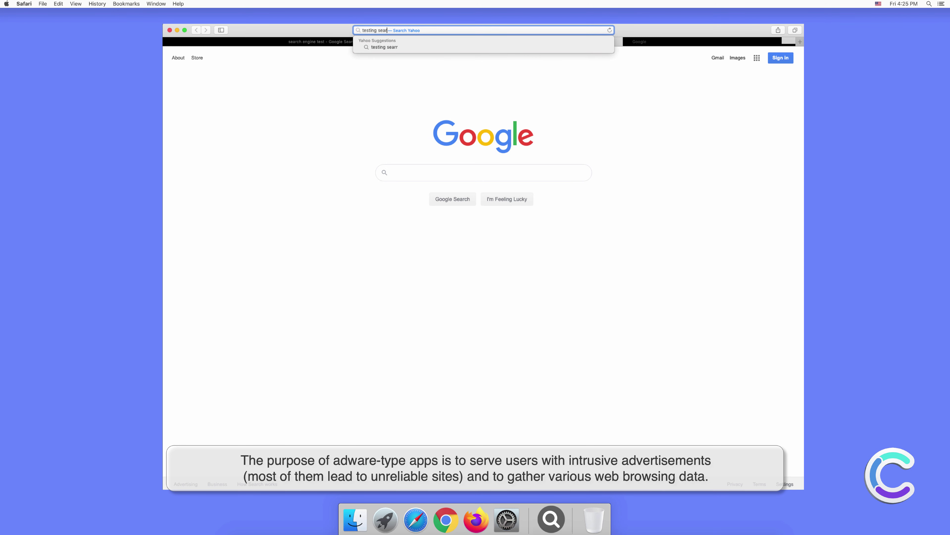
type("ch engine")
key("Return")
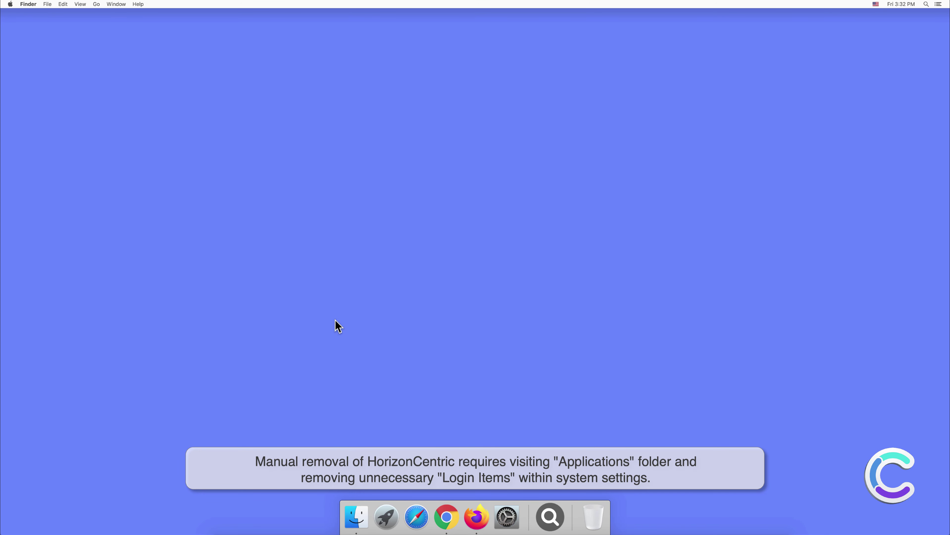
- Move the HorizonCentric app from Applications to the Trash
left_click(356, 515)
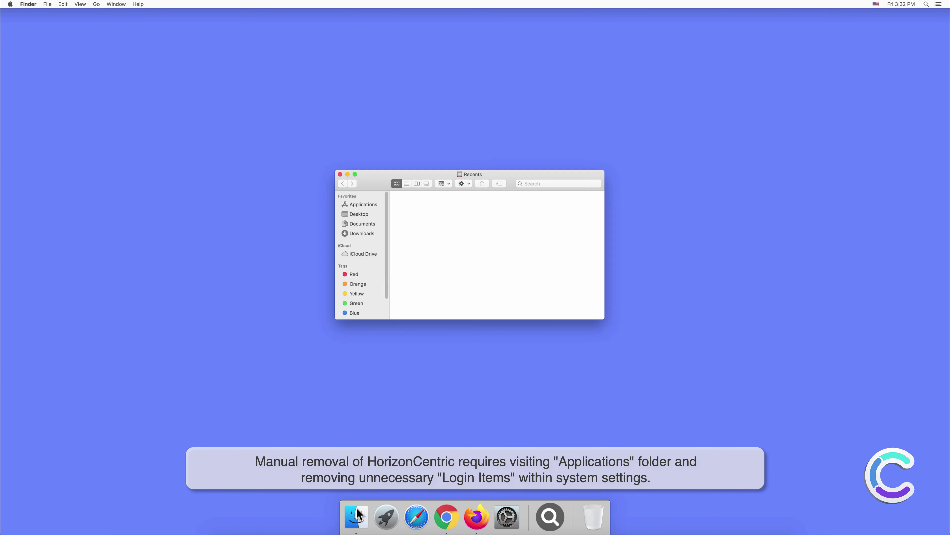
left_click(362, 205)
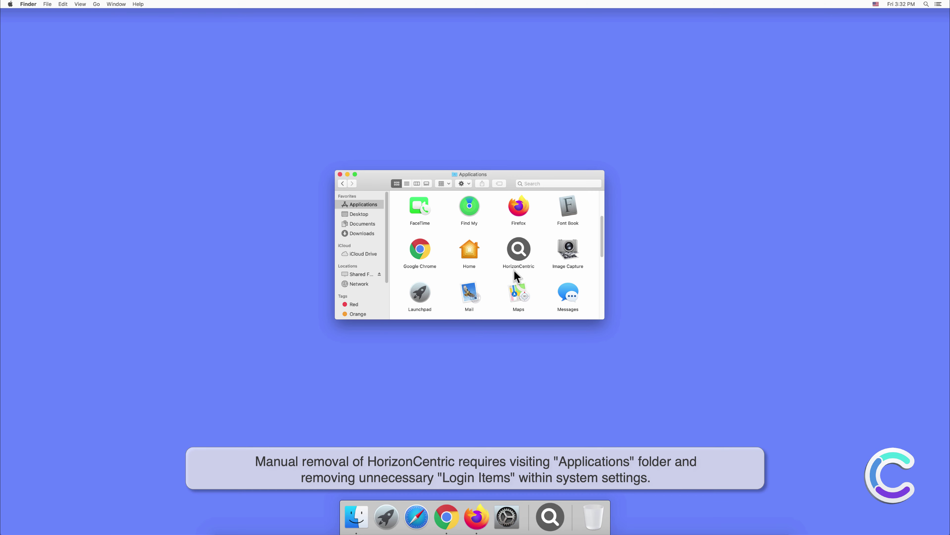
left_click(524, 258)
right_click(512, 244)
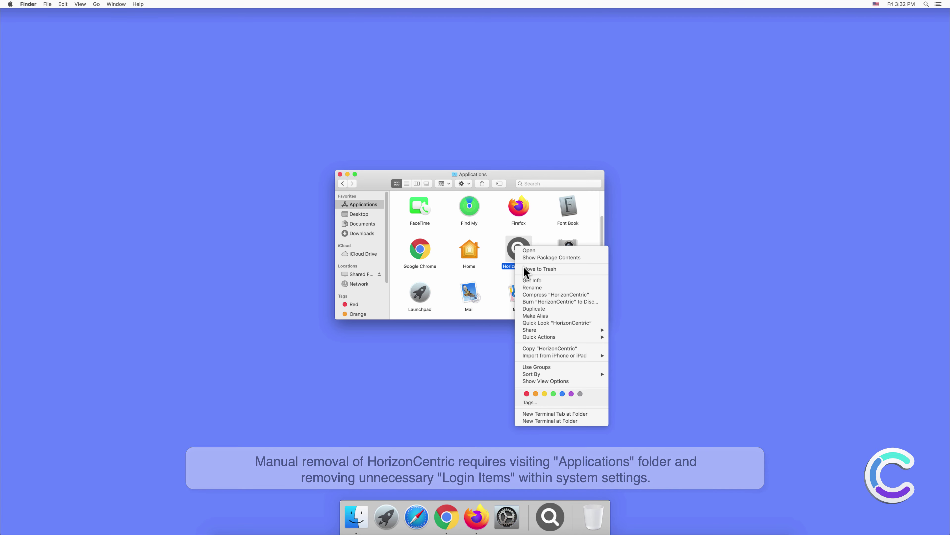
left_click(523, 267)
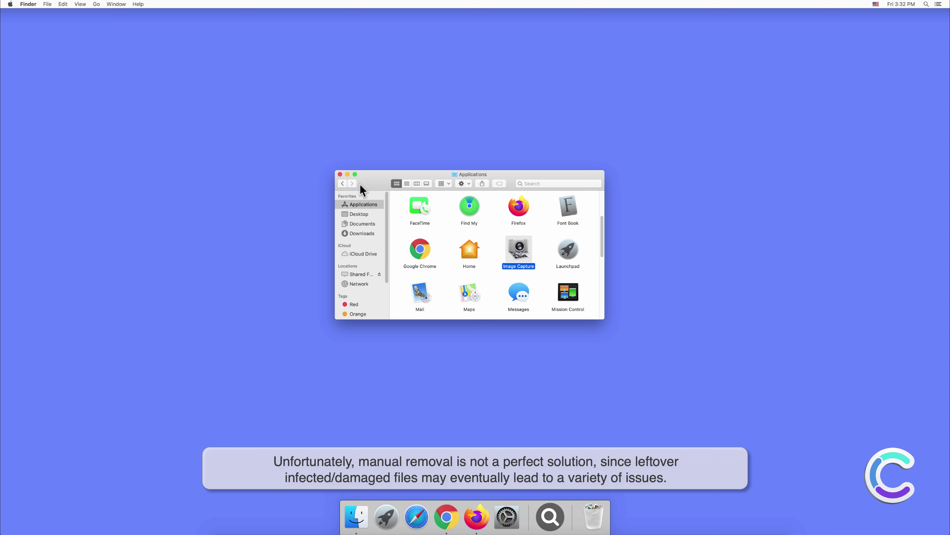
left_click(340, 175)
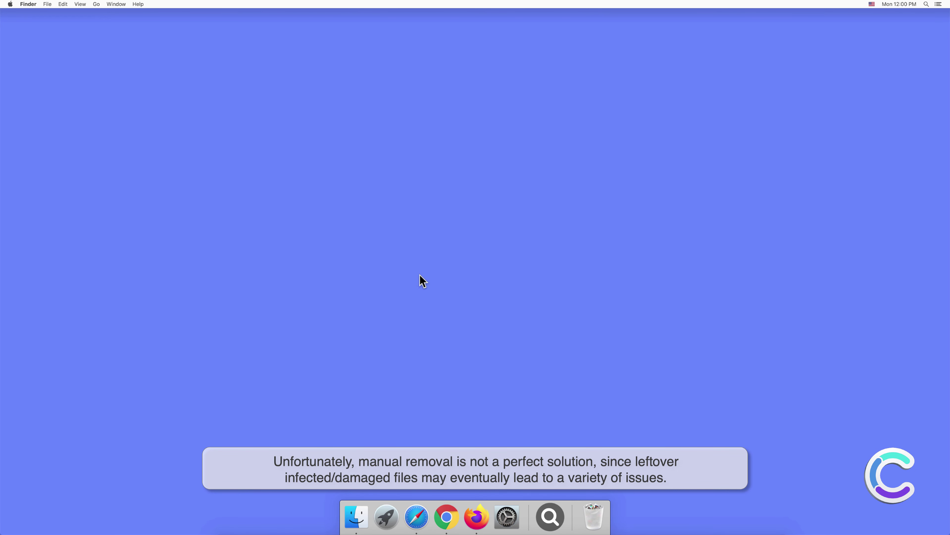
- Show the Login Items list in System Preferences' Users & Groups
left_click(508, 516)
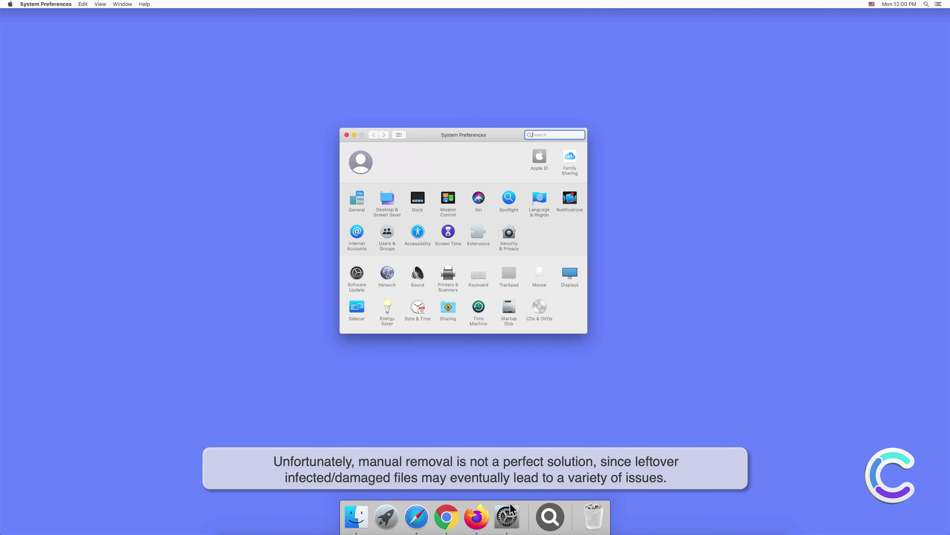
left_click(386, 234)
left_click(510, 153)
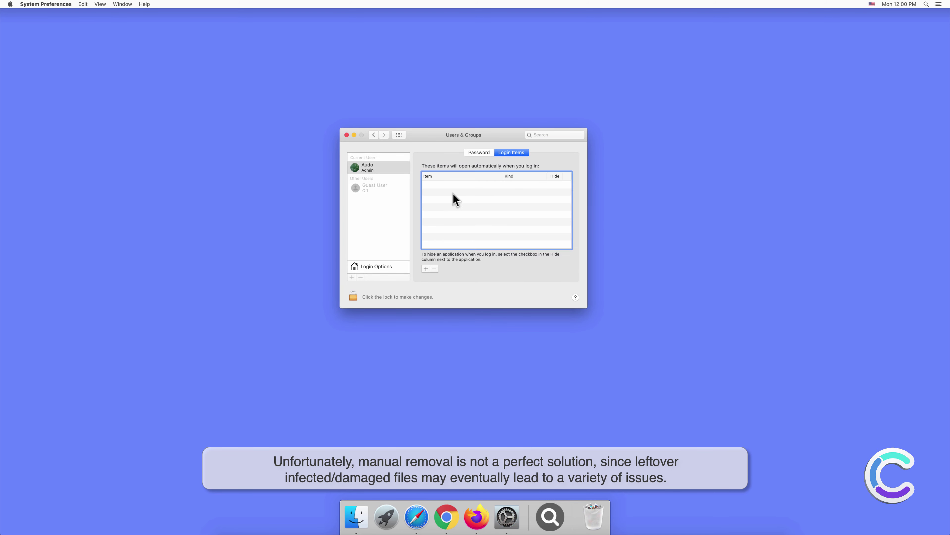
- Close Users & Groups and remove the leftover HorizonCentric shortcut from the Dock
left_click(347, 135)
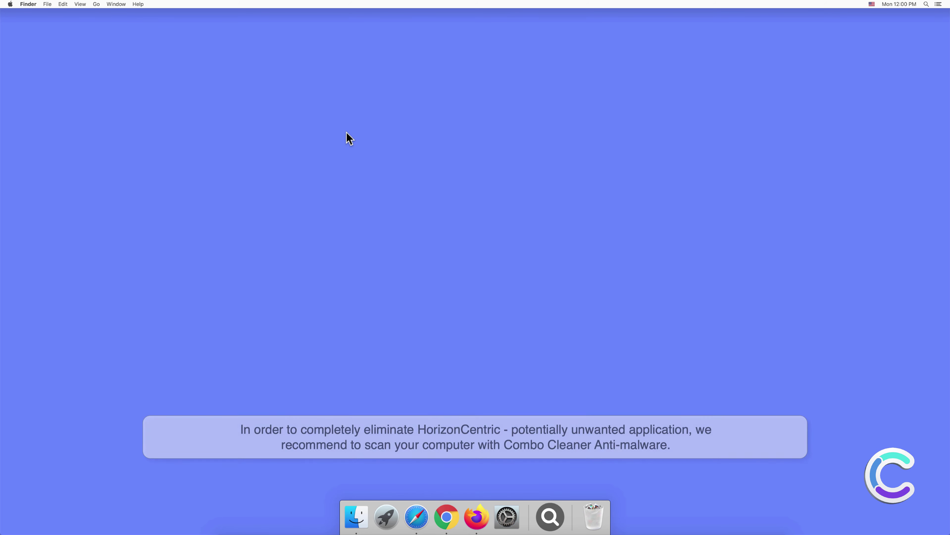
right_click(549, 506)
mouse_move(569, 468)
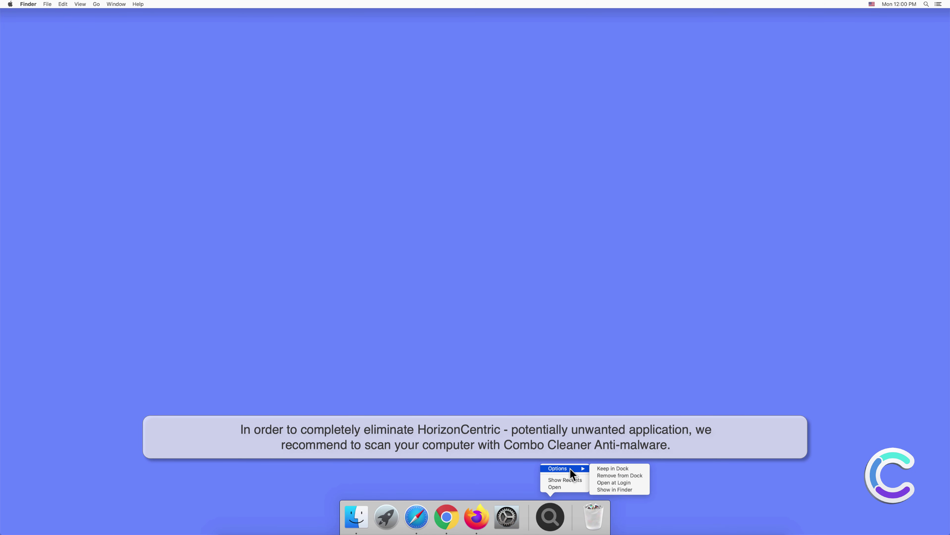
left_click(602, 476)
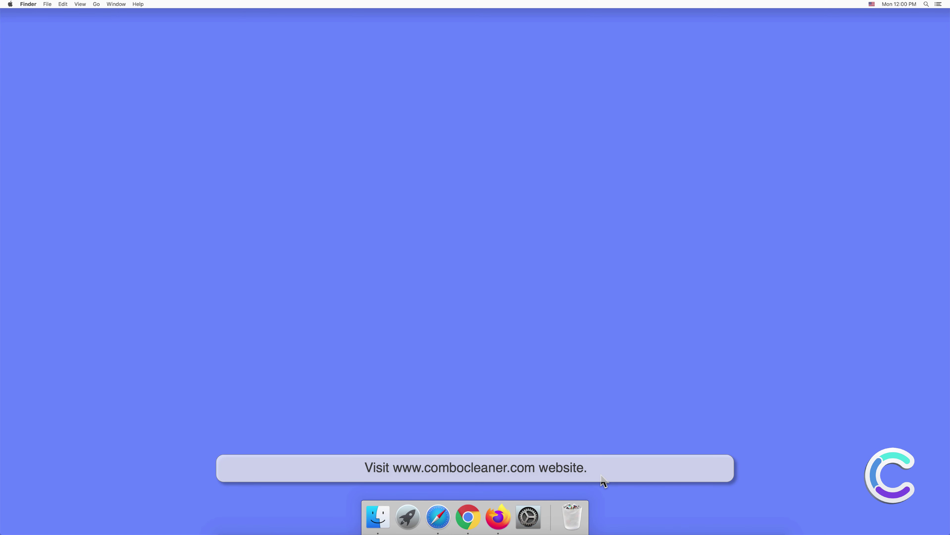
left_click(438, 517)
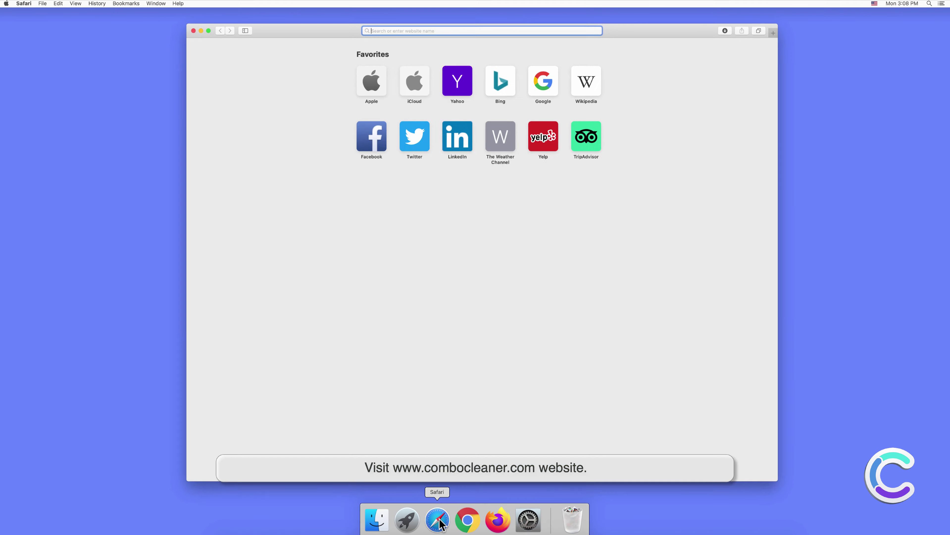
type("www")
type(".")
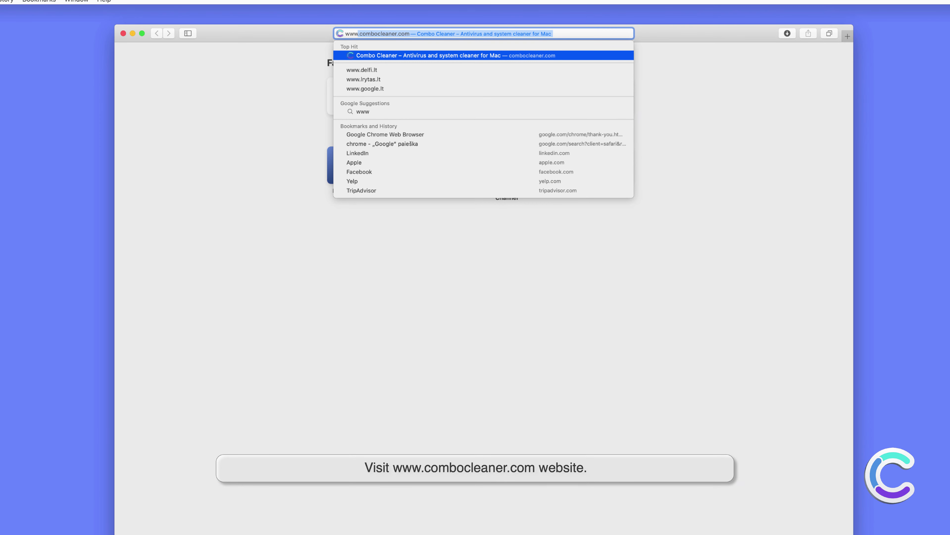
type("combocleaner")
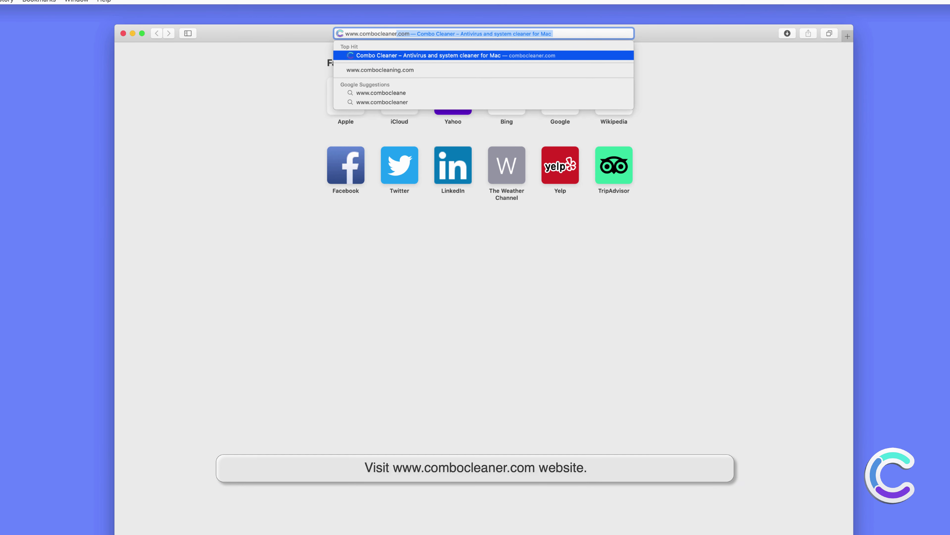
type(".com")
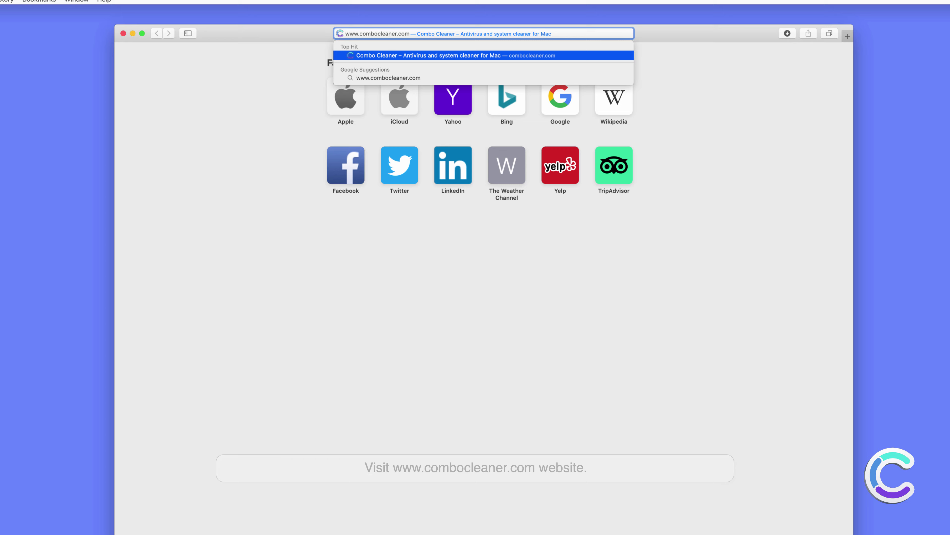
key("Return")
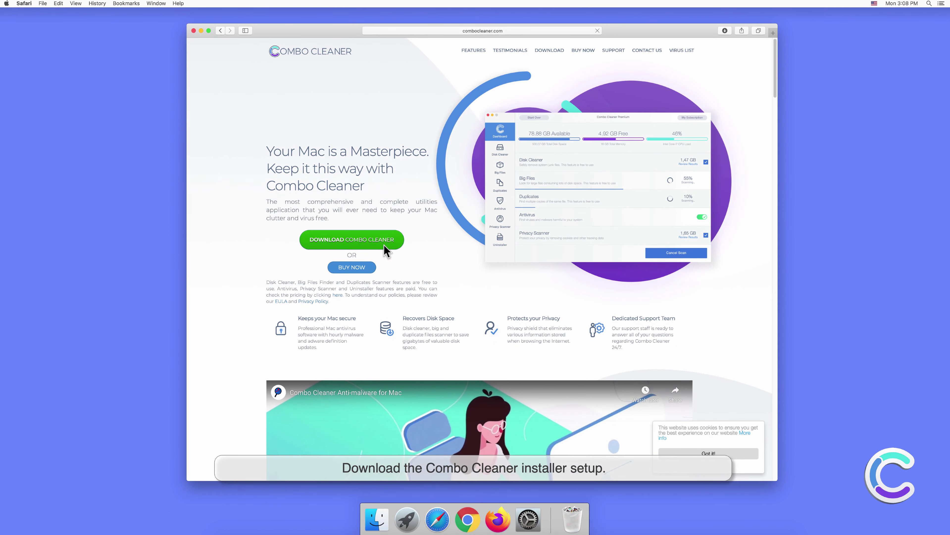
- Open the downloaded combocleaner.dmg from Safari's downloads list
left_click(723, 31)
left_click(718, 61)
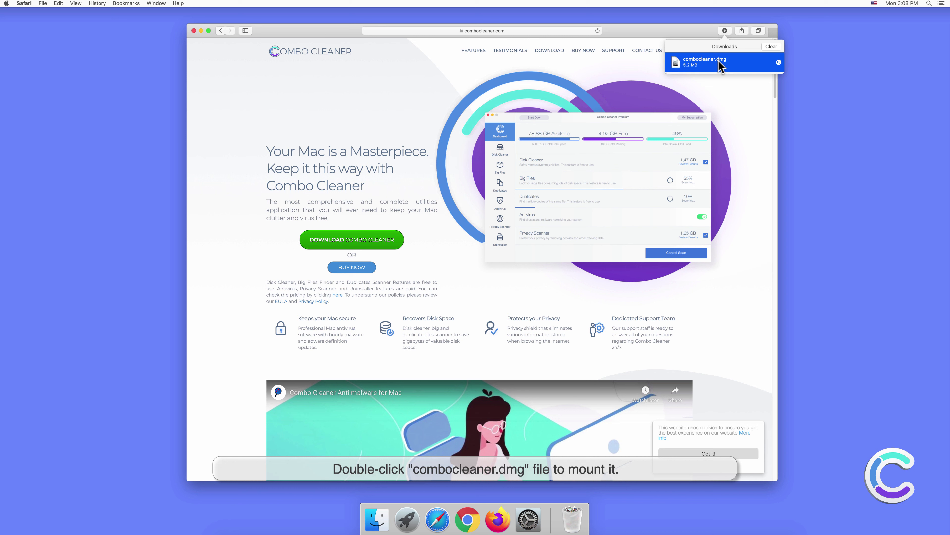
double_click(718, 60)
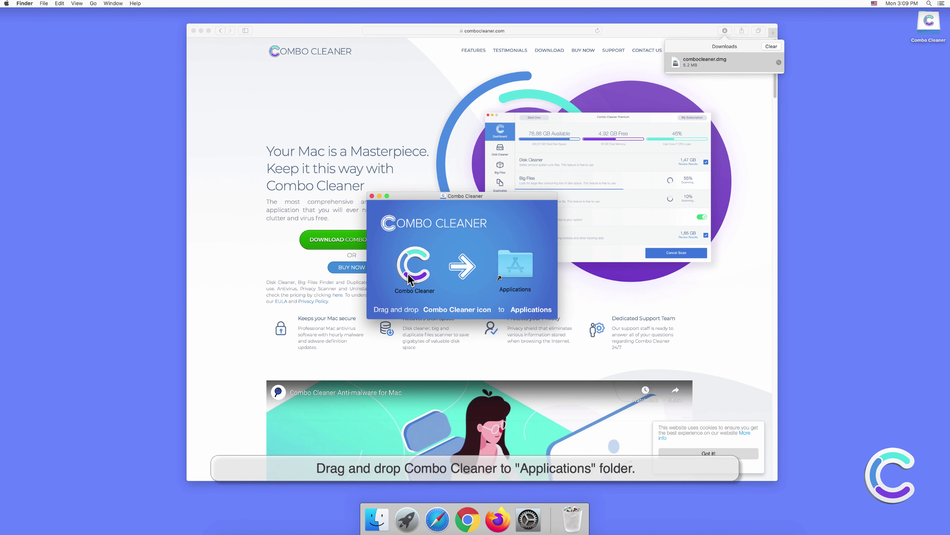
- Drag Combo Cleaner into Applications, then close the installer and Safari windows
left_click_drag(412, 279, 511, 279)
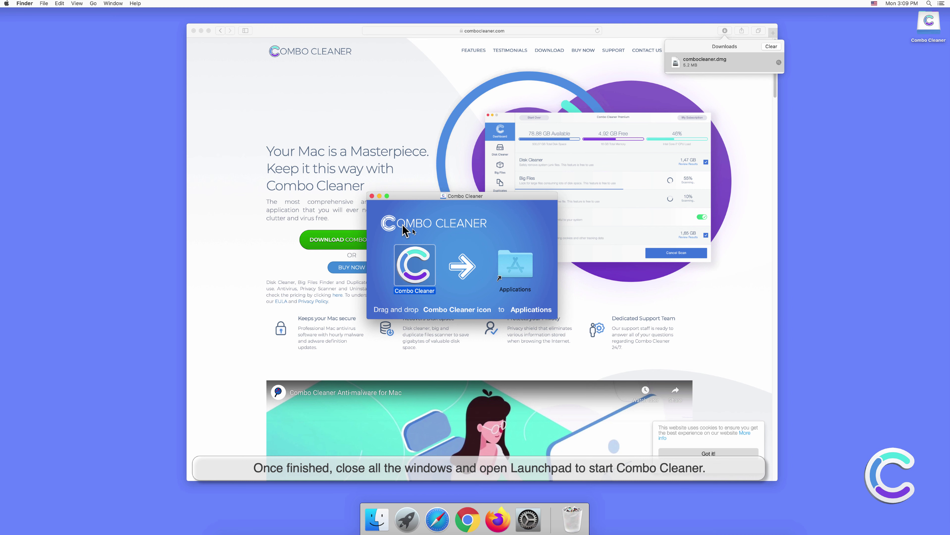
left_click(372, 196)
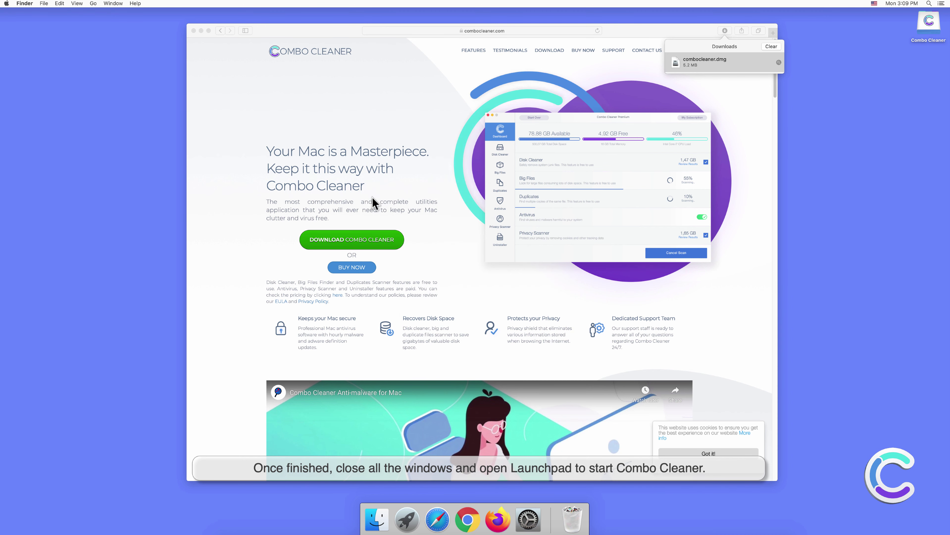
left_click(194, 36)
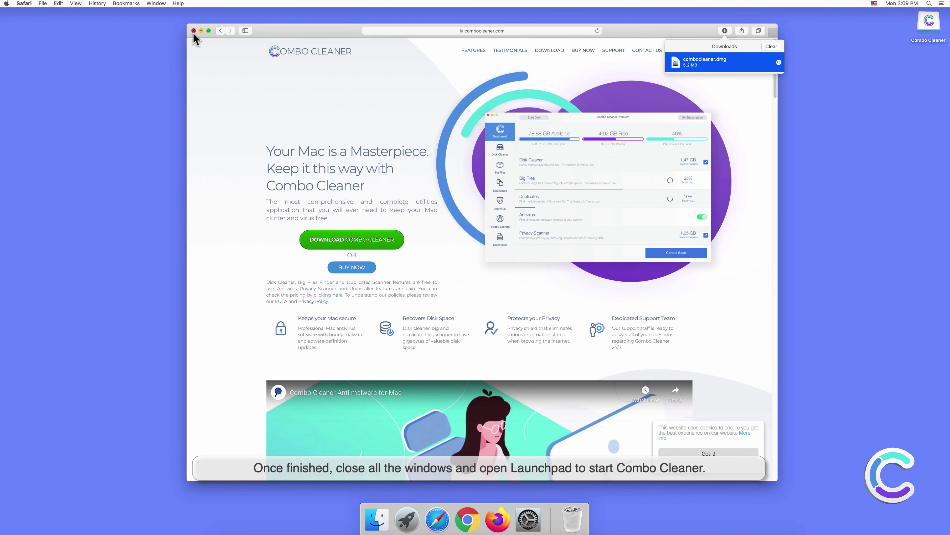
left_click(193, 31)
- Launch Combo Cleaner from Launchpad and confirm opening the downloaded app
left_click(405, 514)
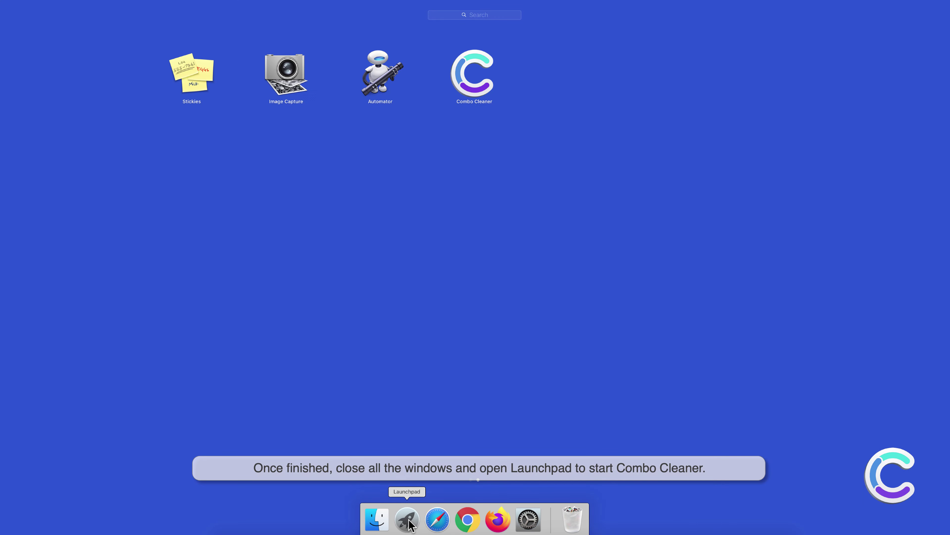
left_click(471, 90)
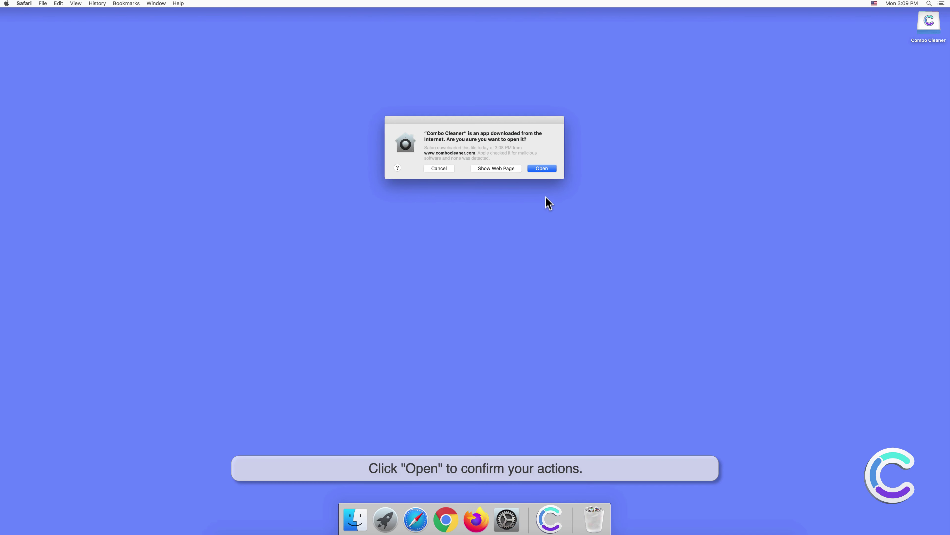
left_click(543, 168)
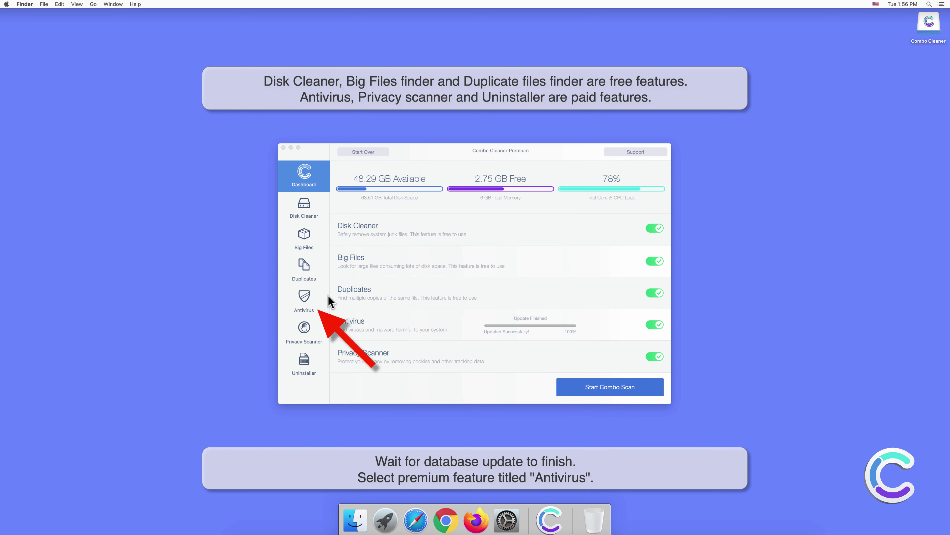
- Run a Full Scan in Combo Cleaner's Antivirus
left_click(307, 297)
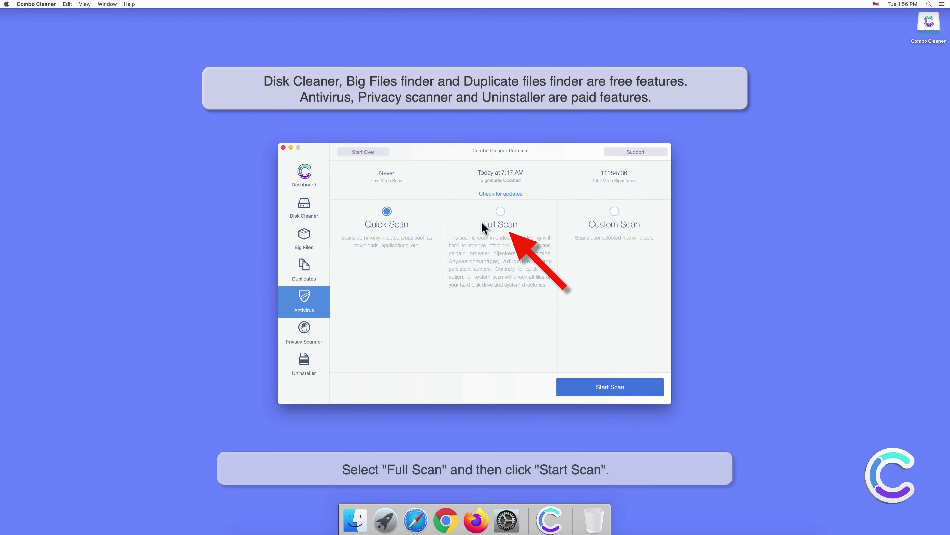
left_click(498, 211)
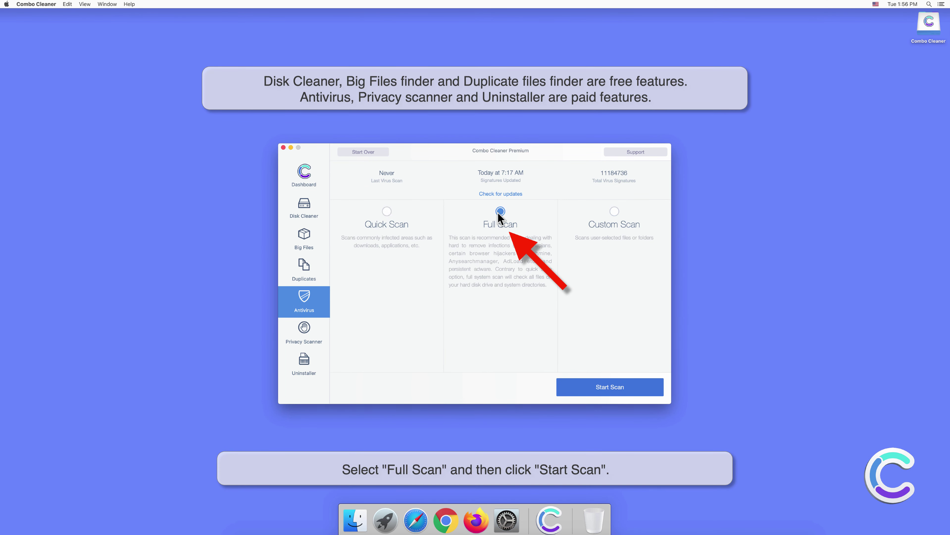
left_click(614, 389)
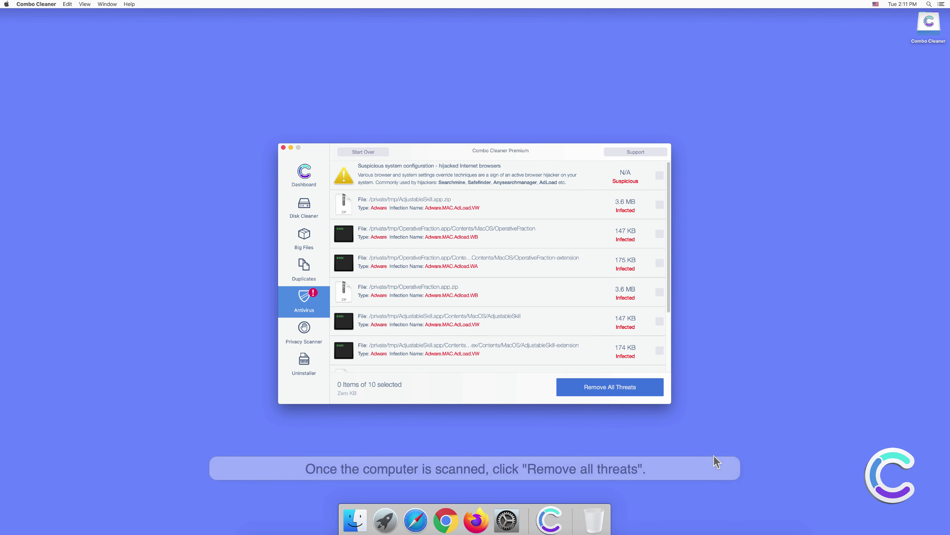
- Remove all detected threats, authenticating with the administrator password
left_click(616, 389)
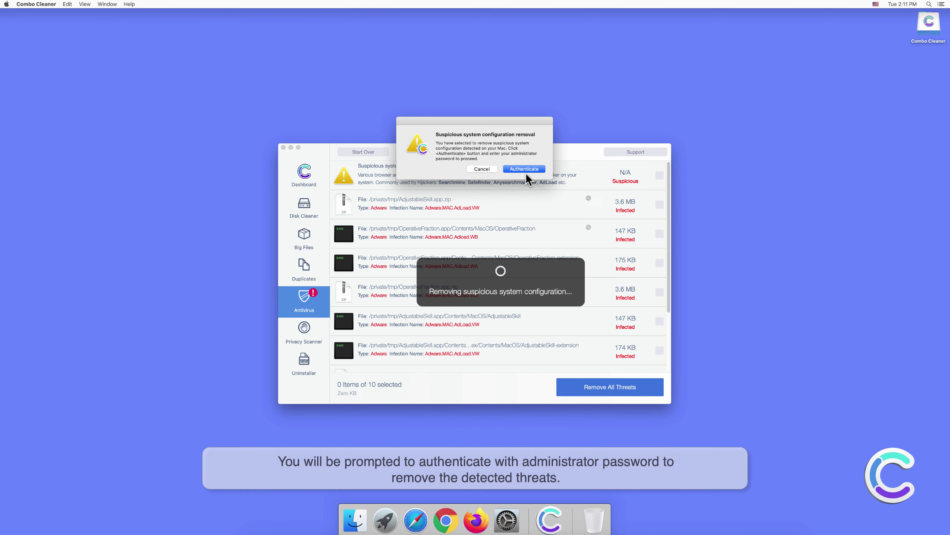
left_click(525, 170)
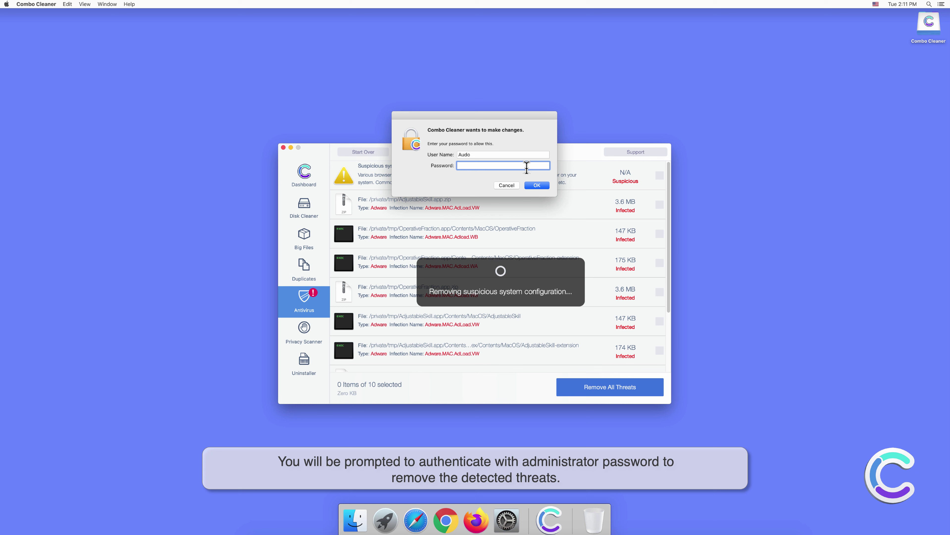
type("••••••")
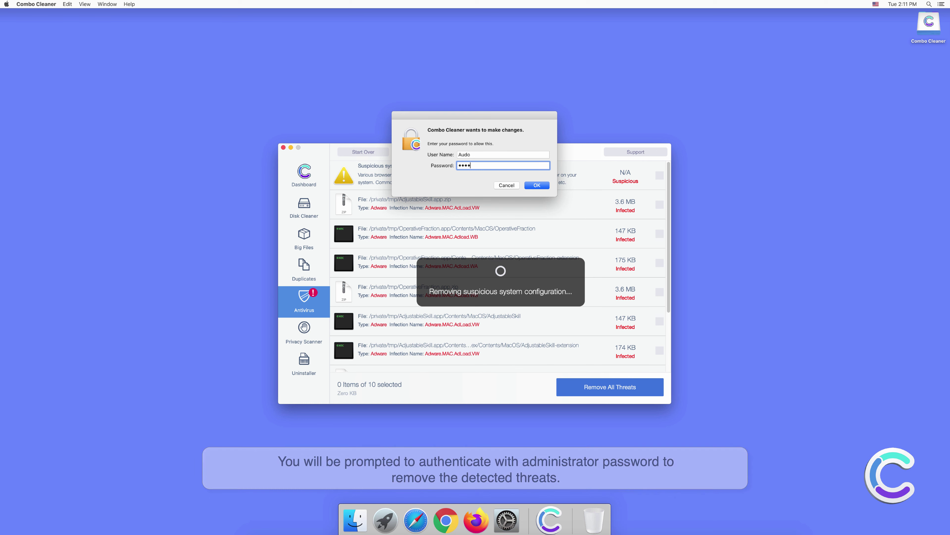
left_click(535, 185)
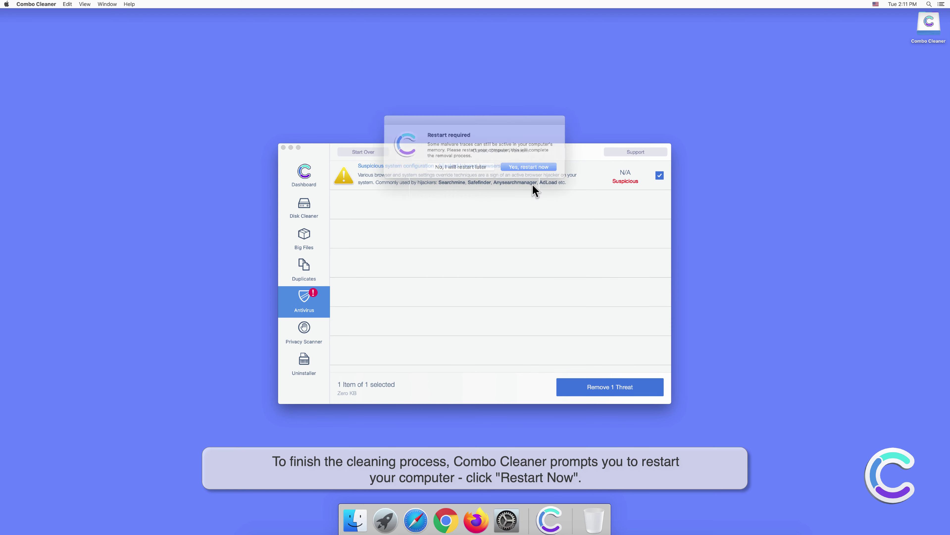
left_click(531, 165)
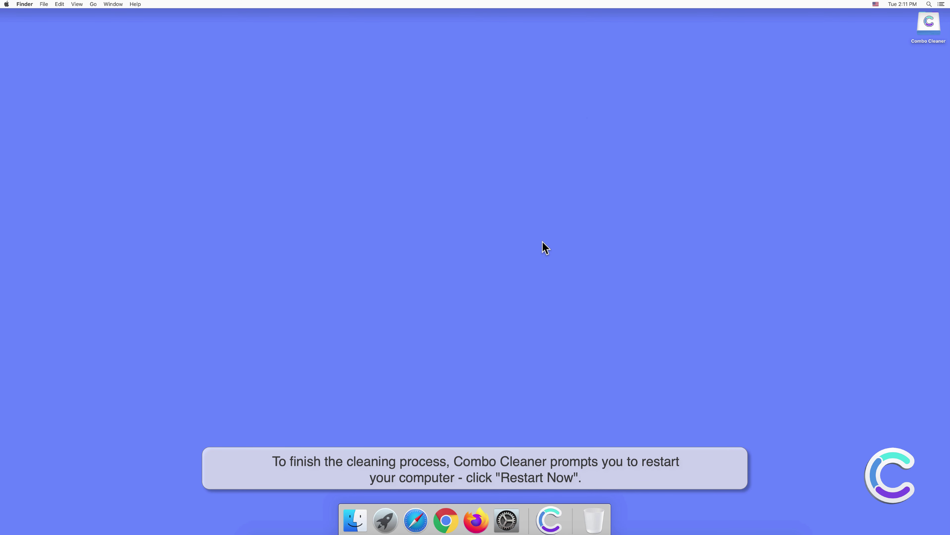